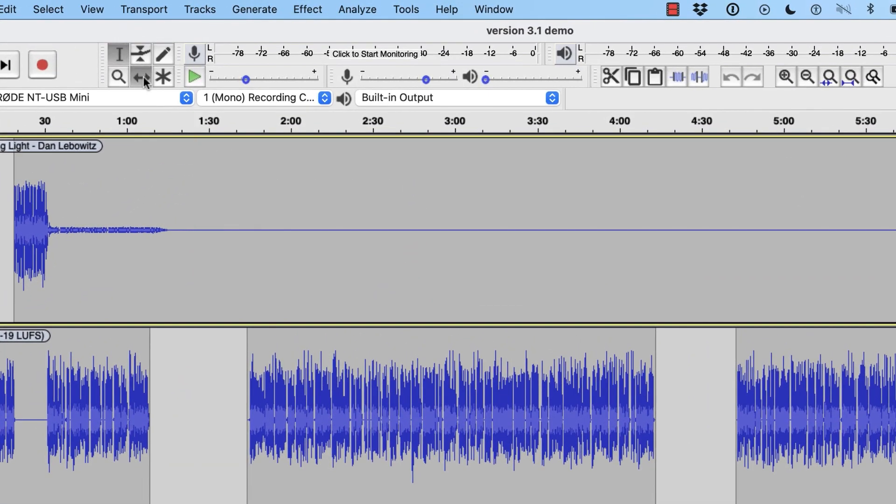
Move the middle Host clip about 10 seconds later in its track with the Time Shift tool.
left_click(144, 77)
left_click_drag(338, 363, 366, 371)
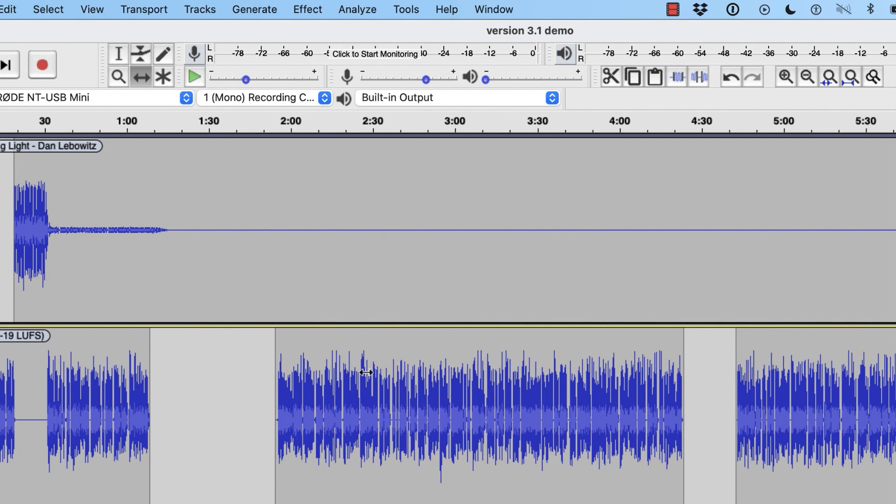
Switch to the Selection tool and place the cursor at several points in the Host and music tracks, ending in Host at about 2:52.
left_click(119, 57)
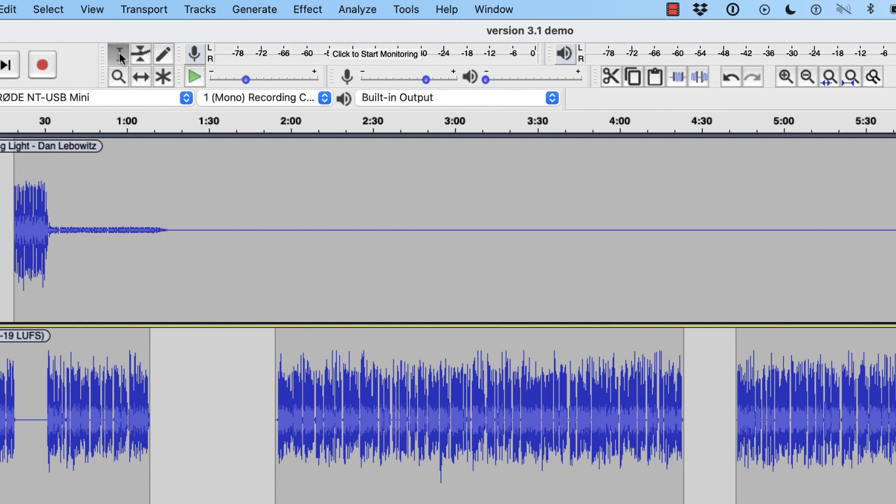
left_click(342, 372)
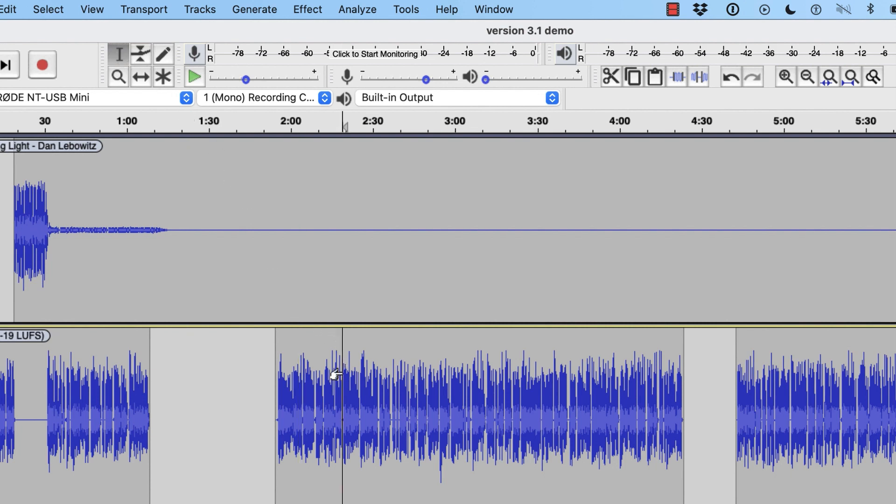
left_click(357, 260)
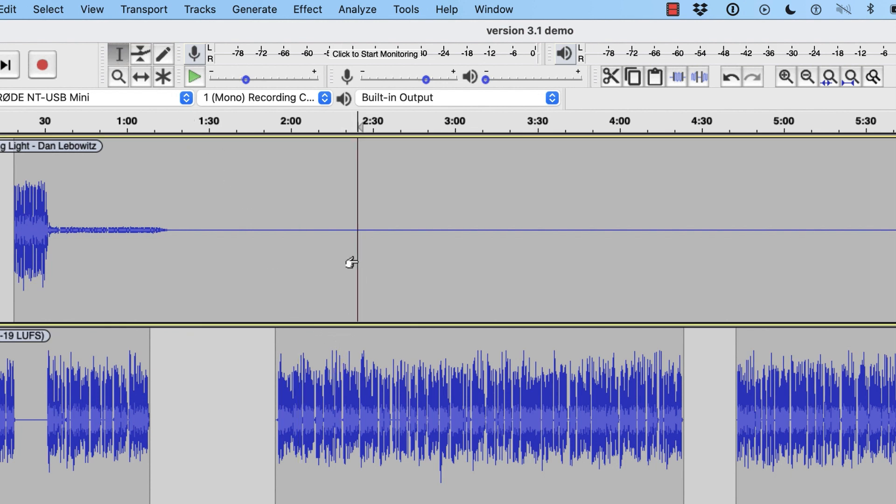
left_click(440, 262)
left_click(432, 376)
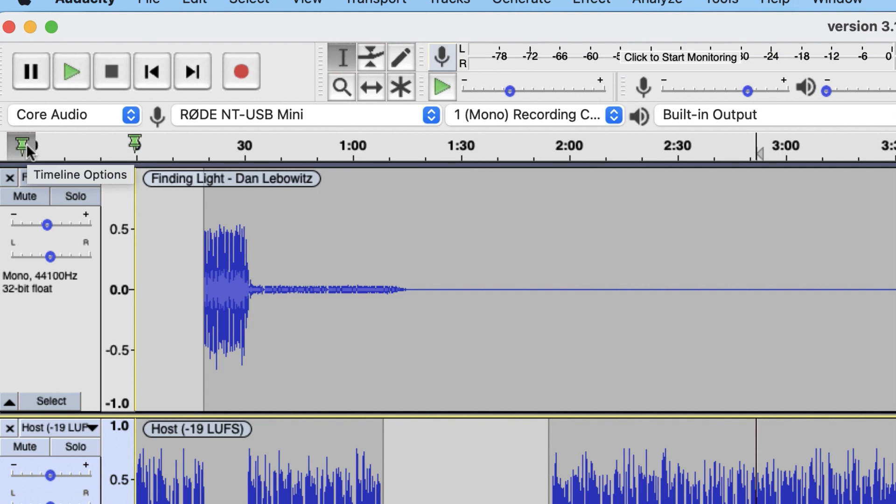
Enable Quick-Play for the timeline, start playback from about 3:15 and stop it.
left_click(21, 145)
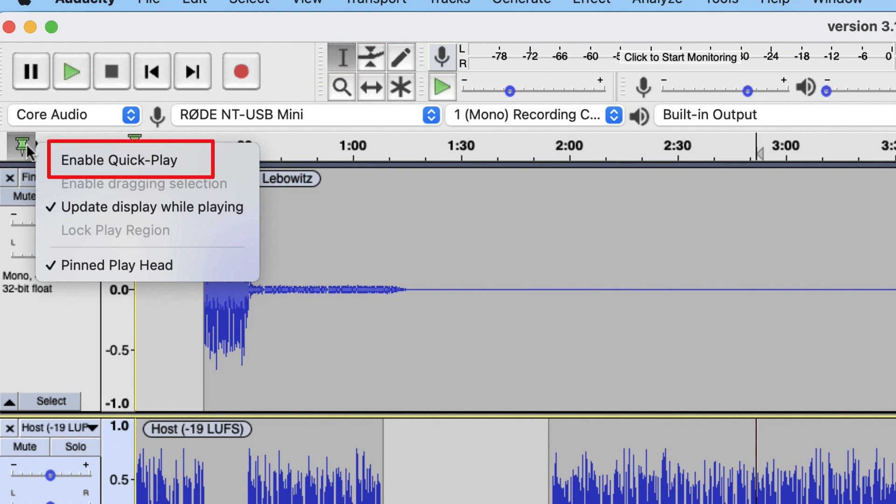
left_click(99, 160)
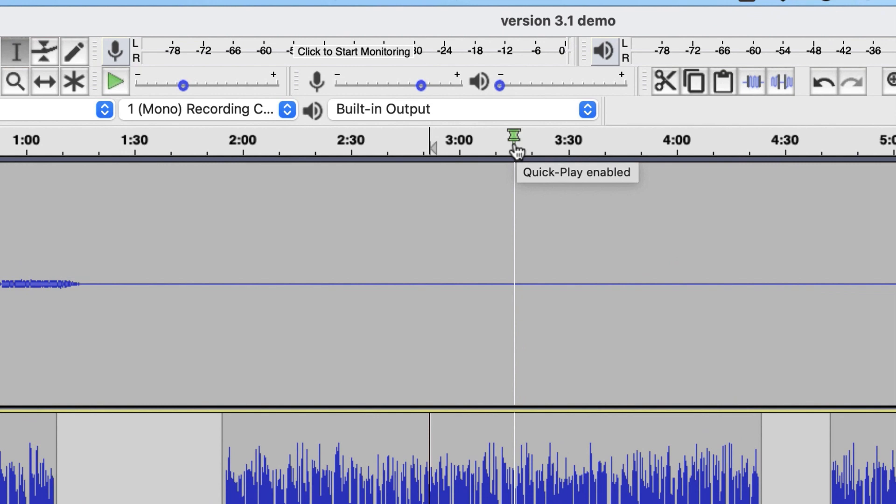
left_click(516, 150)
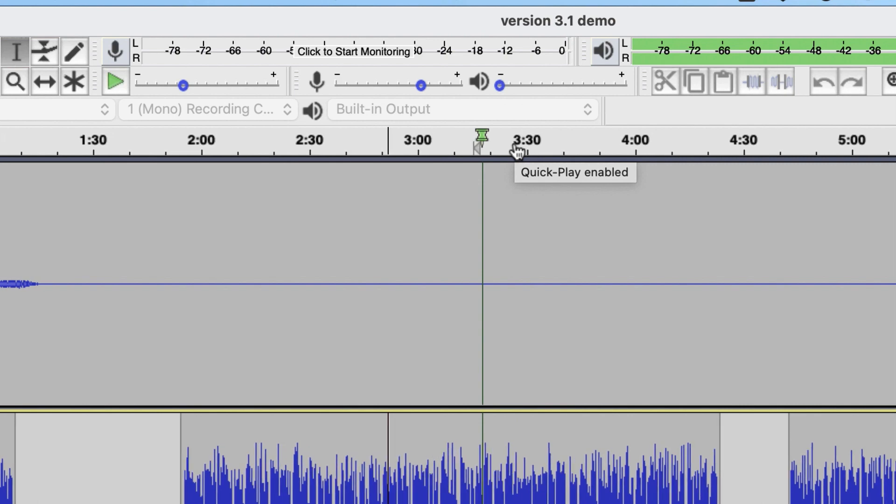
left_click(516, 151)
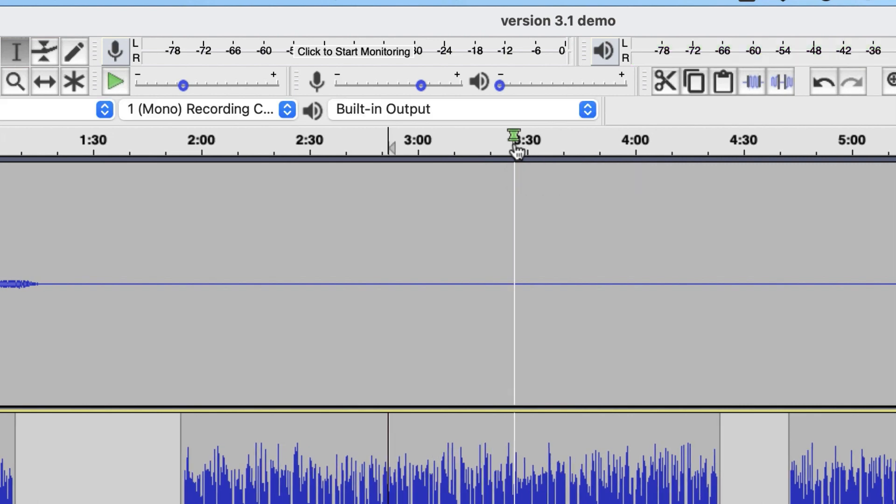
Place the cursor in the music track at about 3:07 and turn off Quick-Play.
left_click(444, 218)
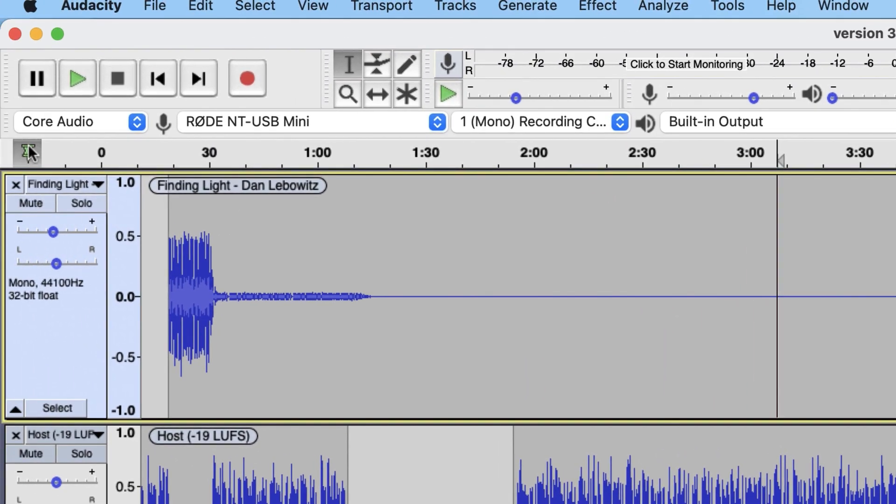
left_click(28, 151)
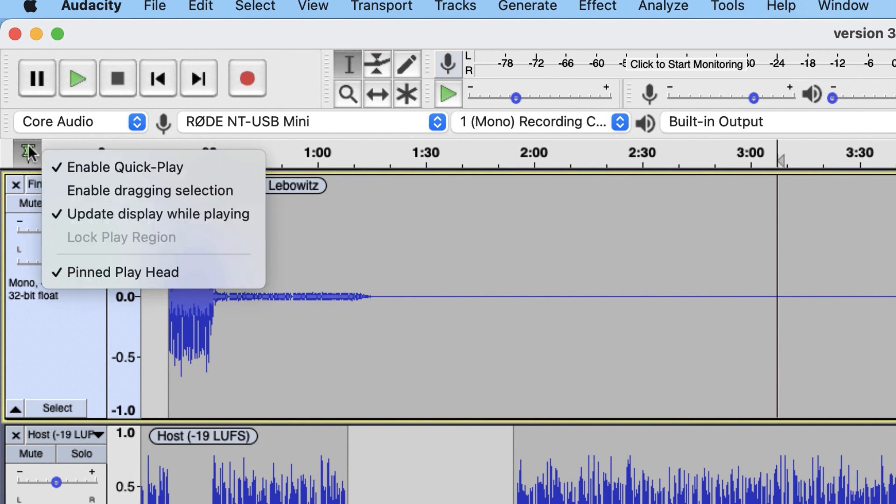
left_click(66, 167)
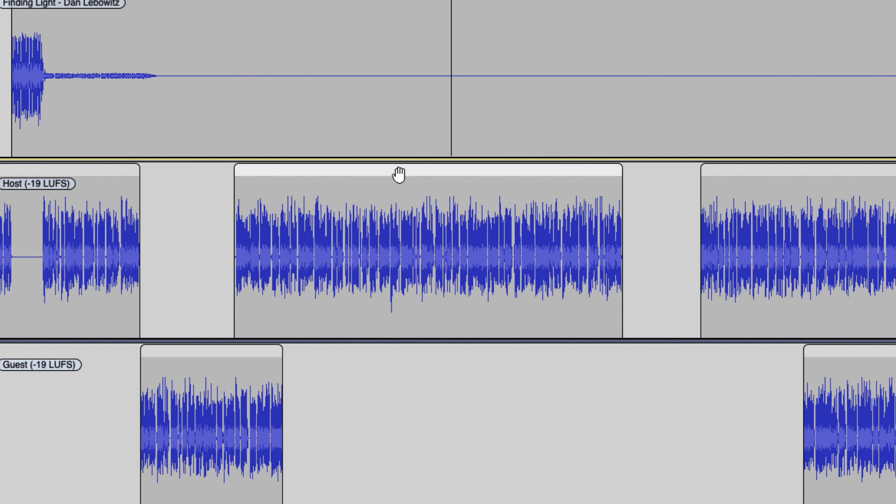
Move the middle Host clip by its handle, leaving it in the Host track between the first and last clips.
left_click_drag(399, 175, 366, 196)
left_click_drag(339, 198, 468, 233)
left_click_drag(475, 358, 401, 255)
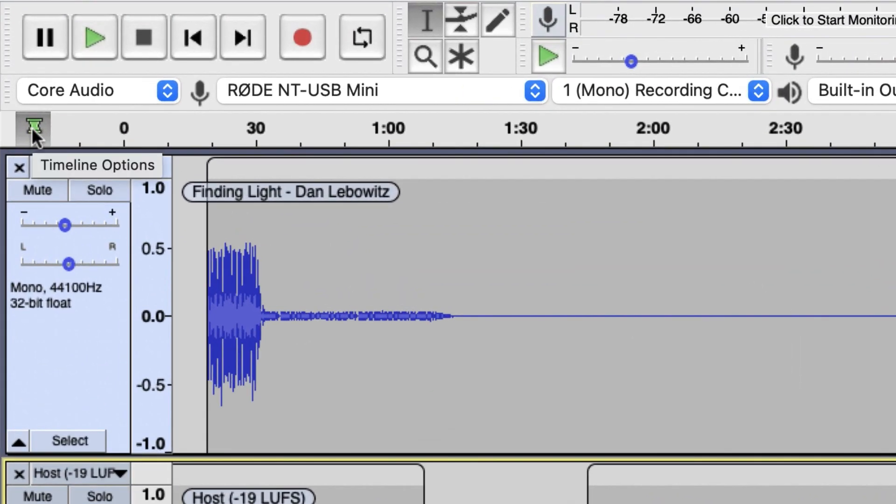
Open the timeline options.
left_click(33, 129)
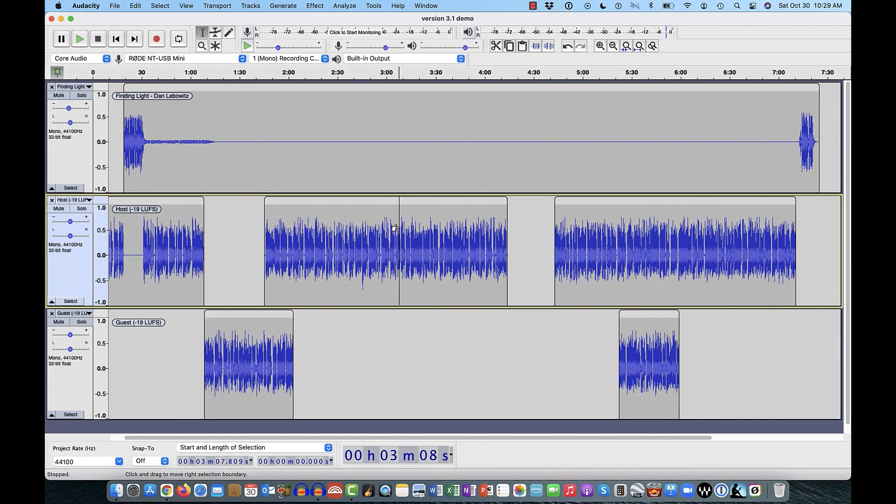
Select the Host track from about 1:43 to just past the middle clip, delete that range and undo the deletion.
left_click(260, 242)
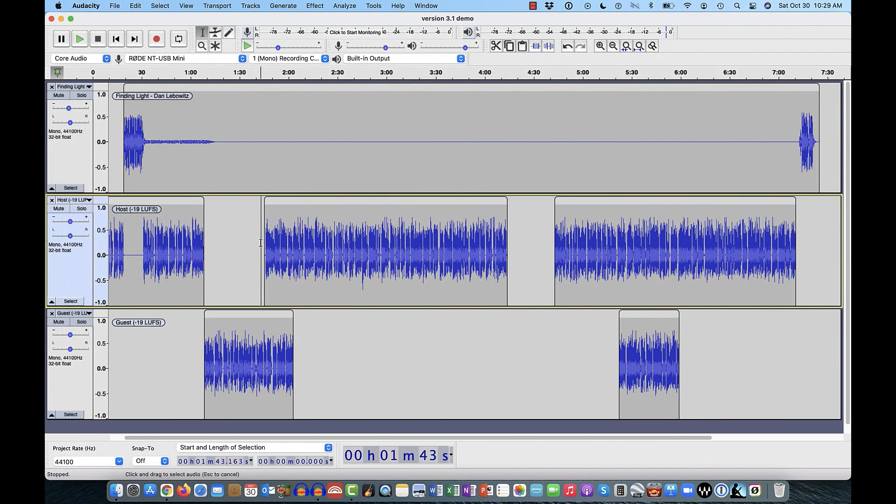
left_click_drag(260, 242, 515, 256)
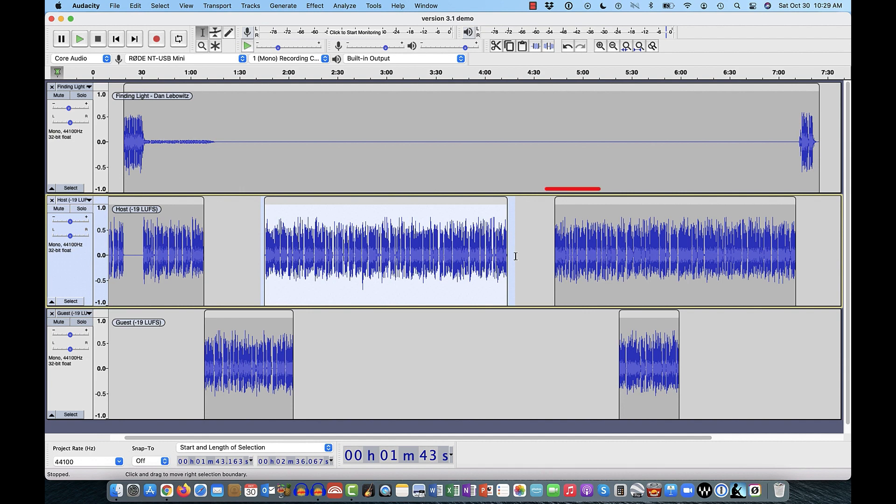
key("Delete")
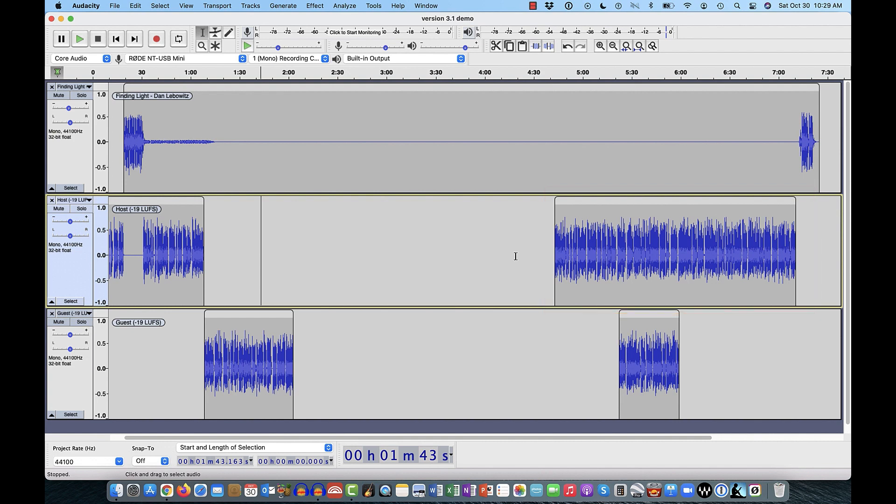
key("super+z")
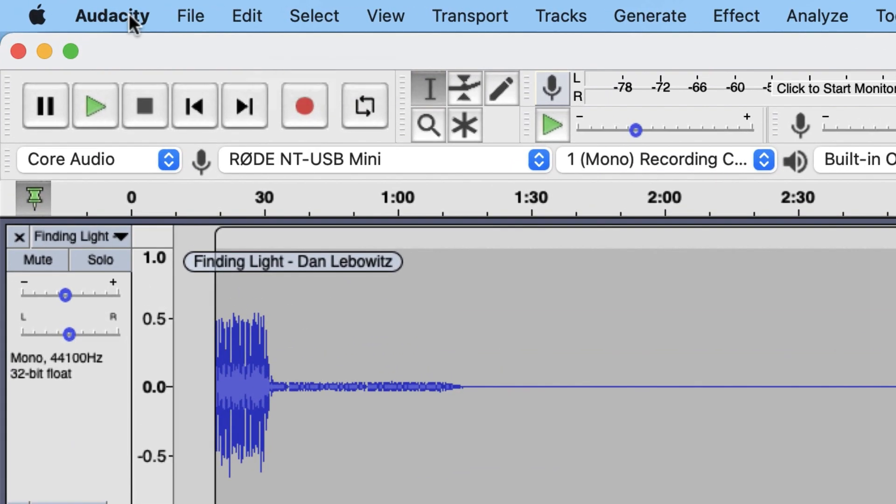
Enable "Editing a clip can move other clips" in the Tracks Behaviors preferences.
left_click(93, 8)
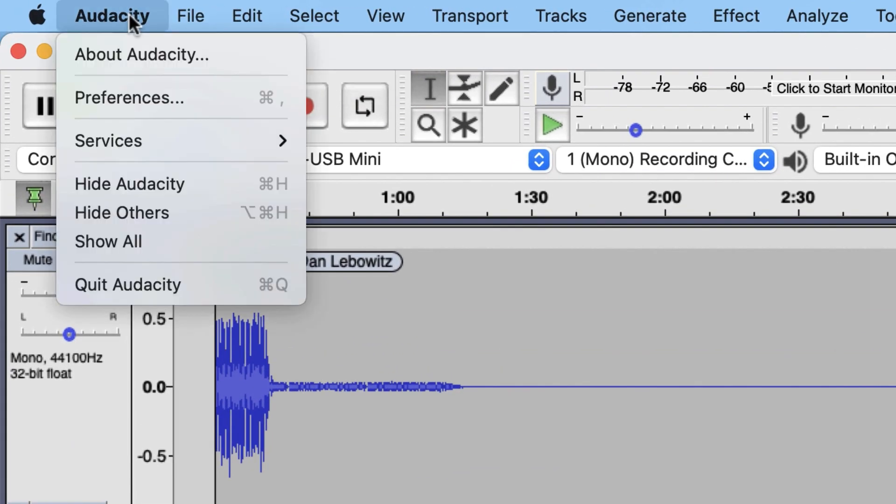
left_click(150, 100)
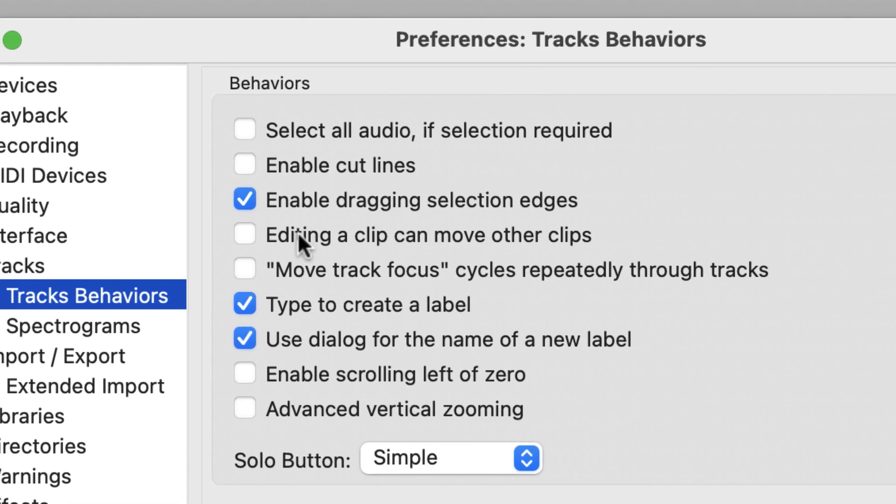
left_click(244, 235)
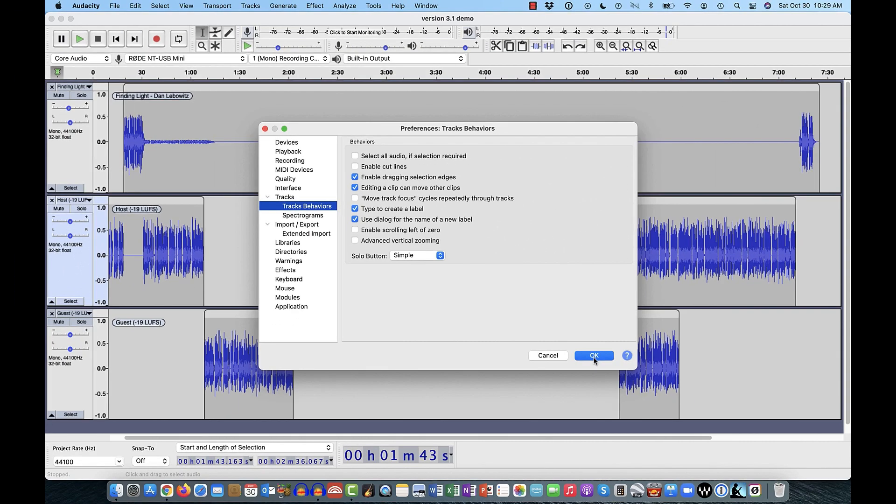
left_click(594, 356)
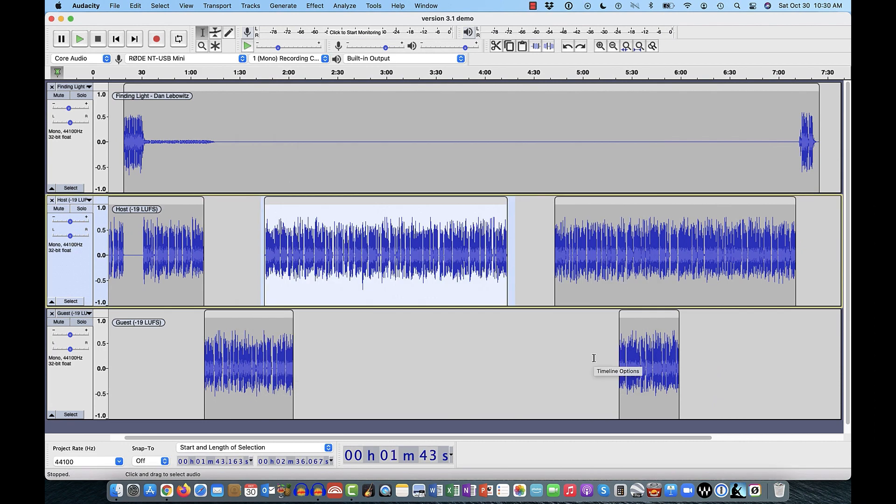
Delete the selected middle Host clip with clip moving enabled, and undo that deletion.
key("Delete")
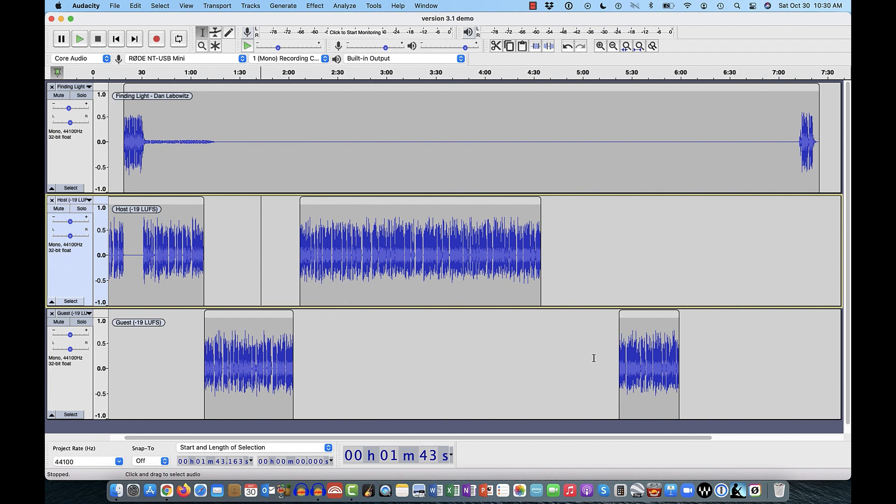
key("super+v")
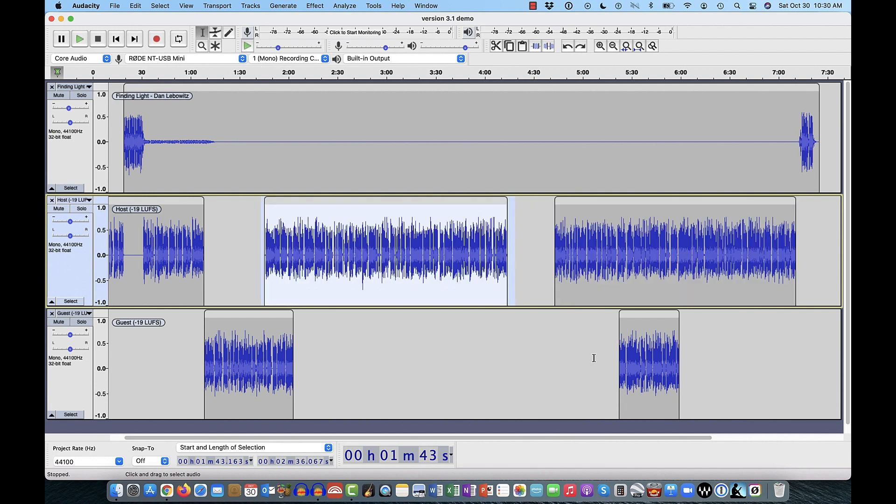
Open the application preferences again.
left_click(96, 7)
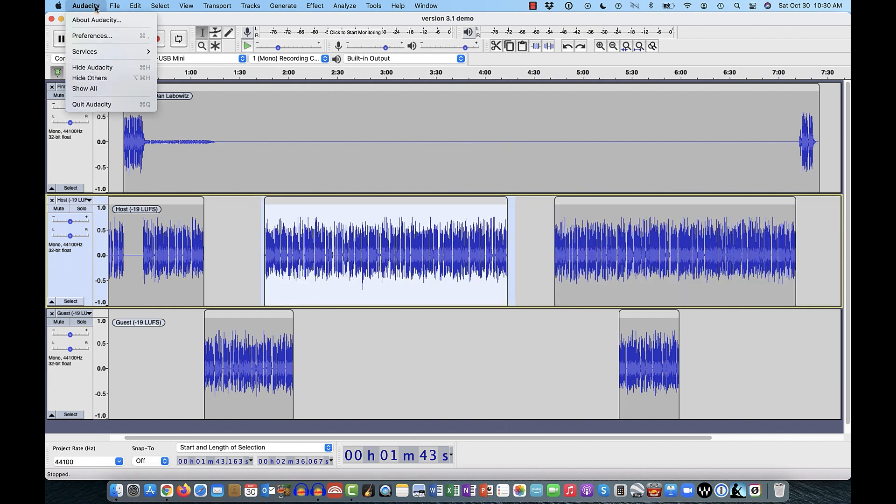
left_click(104, 36)
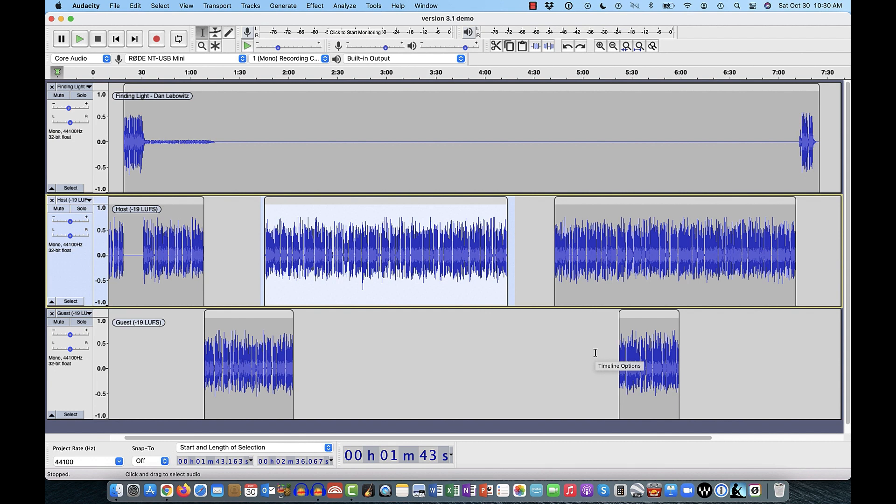
Trim the end of the first Guest clip and extend it back to its full length, twice.
left_click(402, 356)
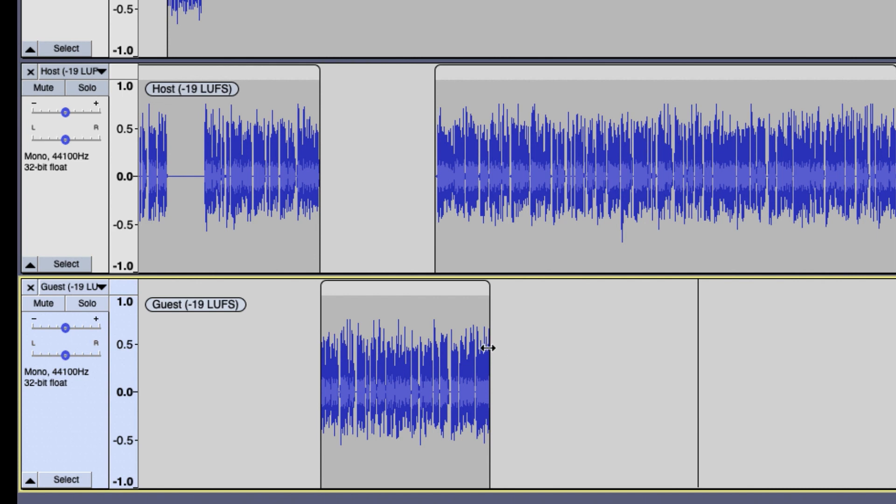
left_click_drag(488, 348, 431, 343)
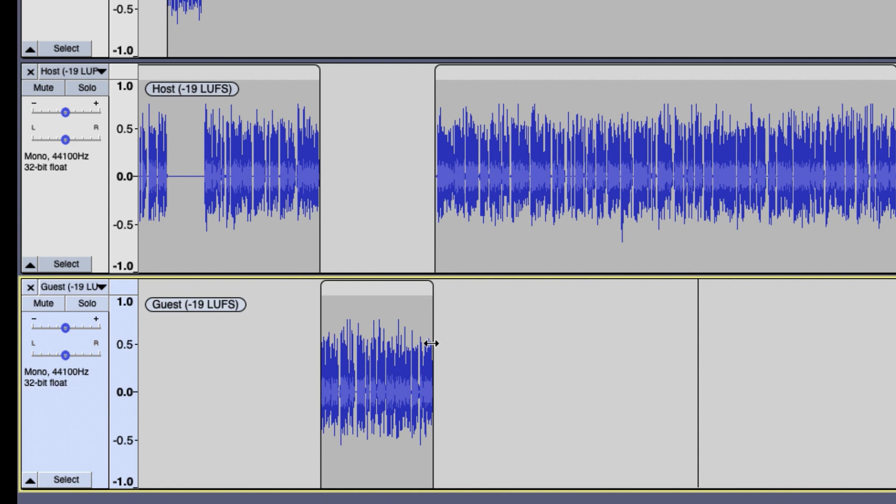
left_click_drag(431, 344, 570, 348)
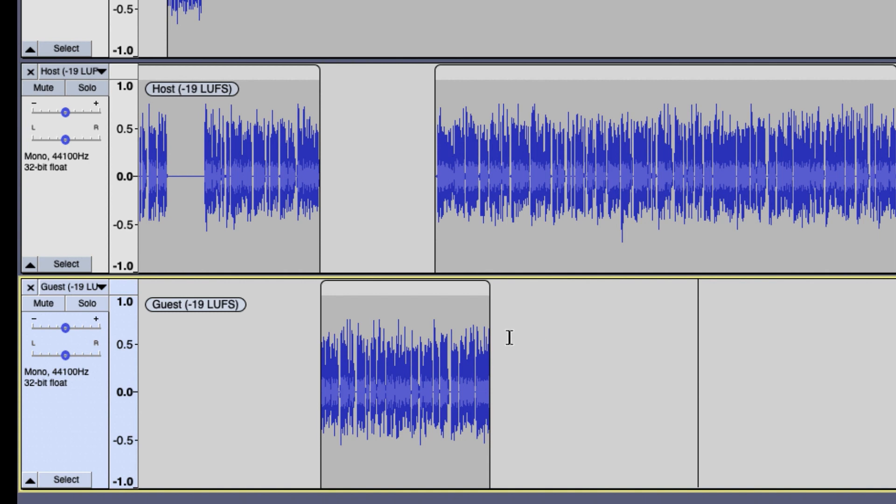
left_click_drag(488, 331, 431, 330)
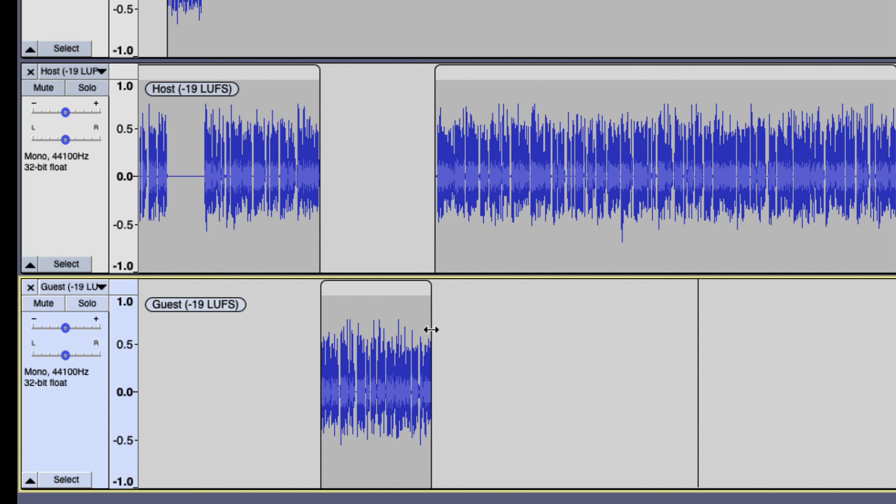
left_click_drag(431, 329, 537, 337)
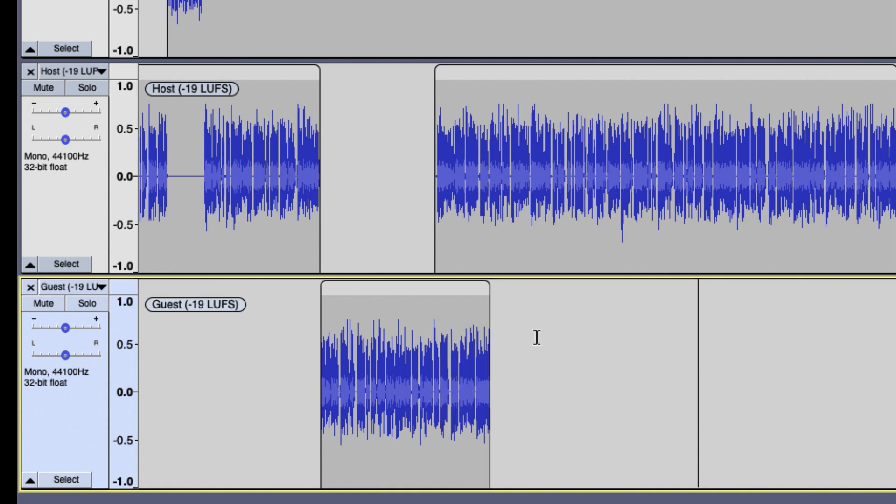
Trim the end of the first Guest clip and paste a copy of it into the empty space after it in the Guest track.
left_click_drag(491, 327, 417, 321)
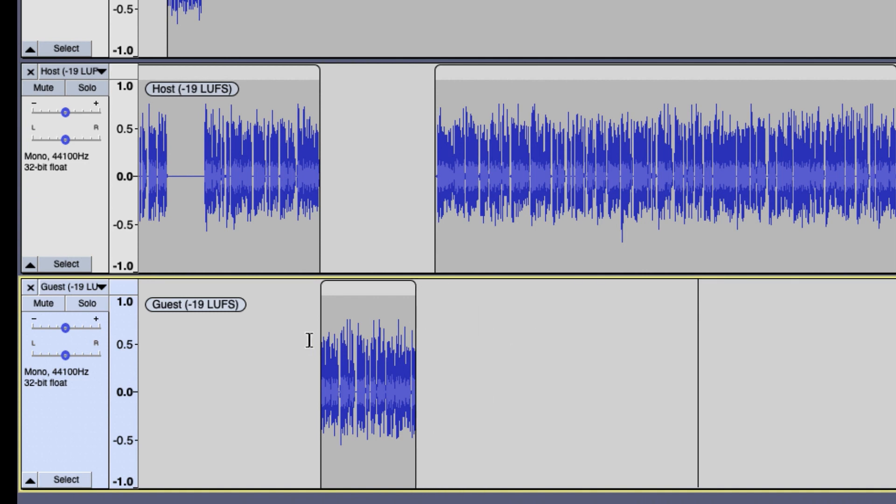
left_click_drag(308, 340, 437, 351)
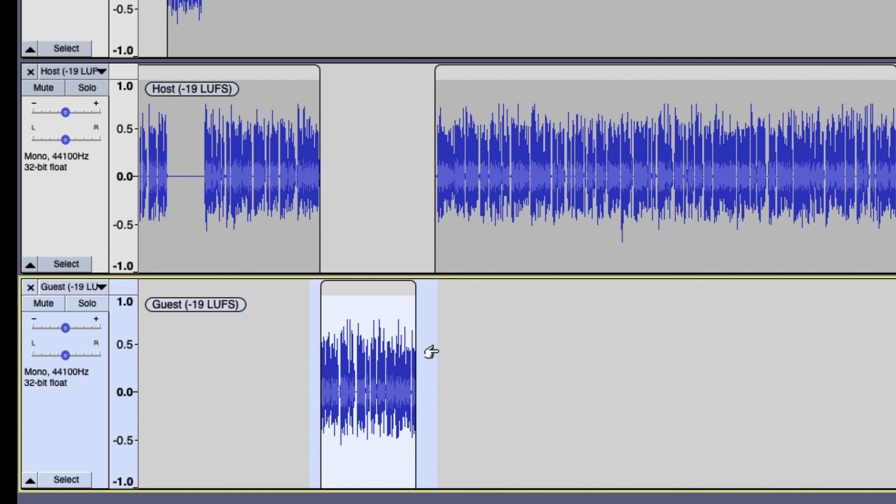
left_click(597, 326)
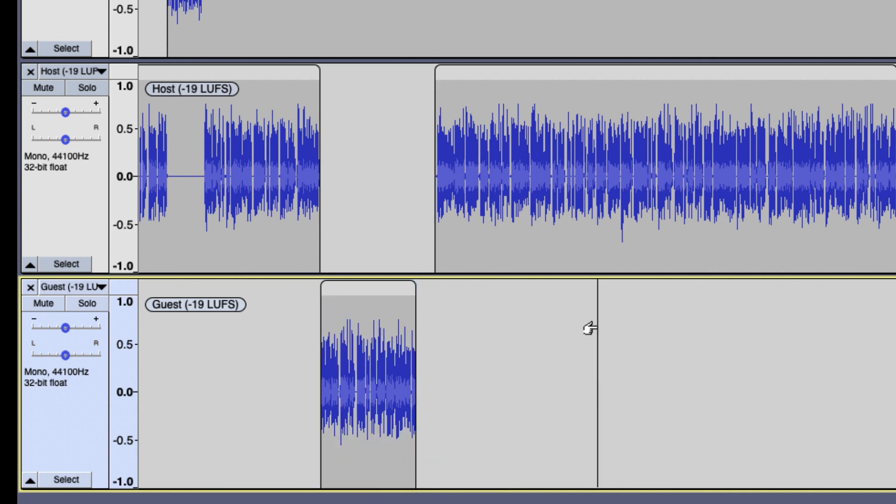
key("ctrl+v")
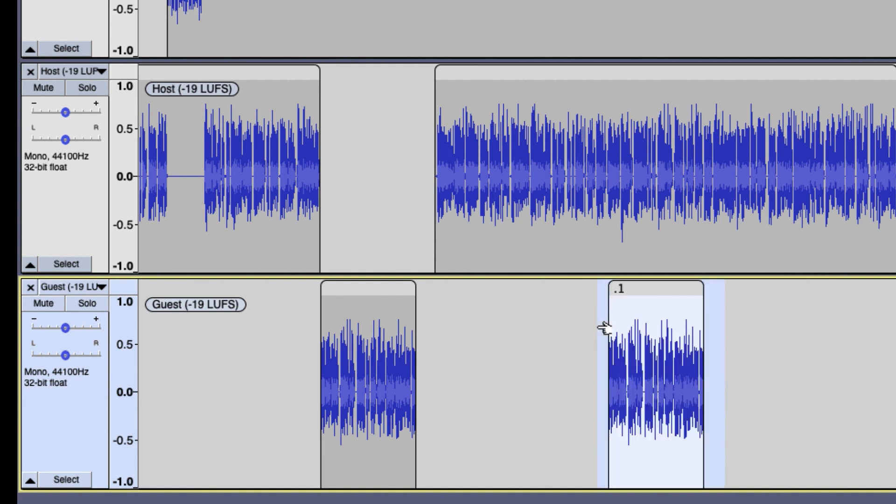
Extend the end of the pasted Guest clip to its full length, and undo both the extension and the paste.
left_click(810, 326)
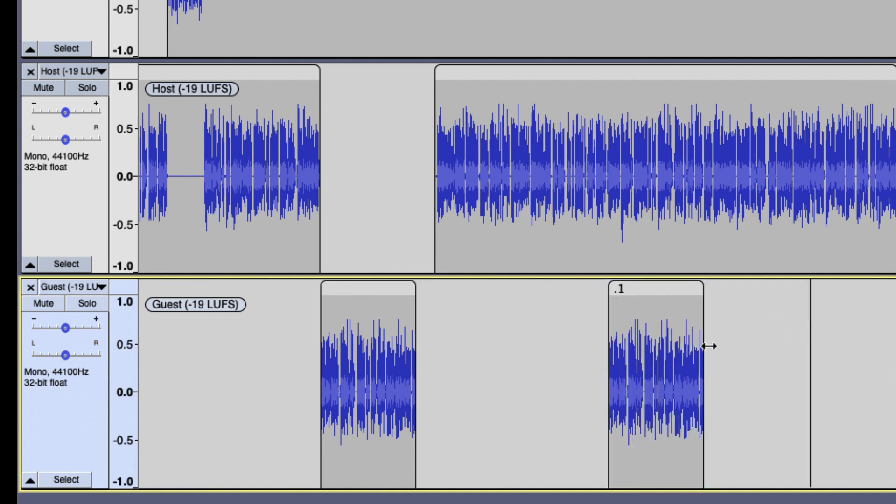
left_click_drag(704, 344, 806, 346)
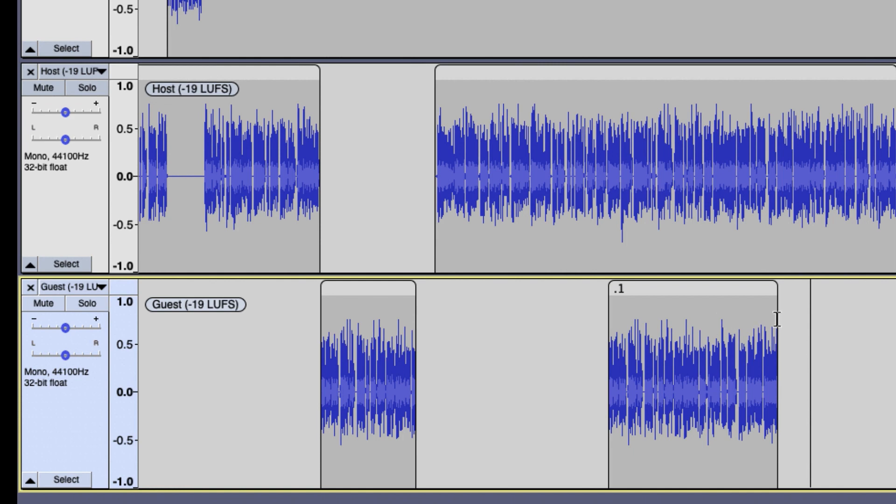
key("super+z")
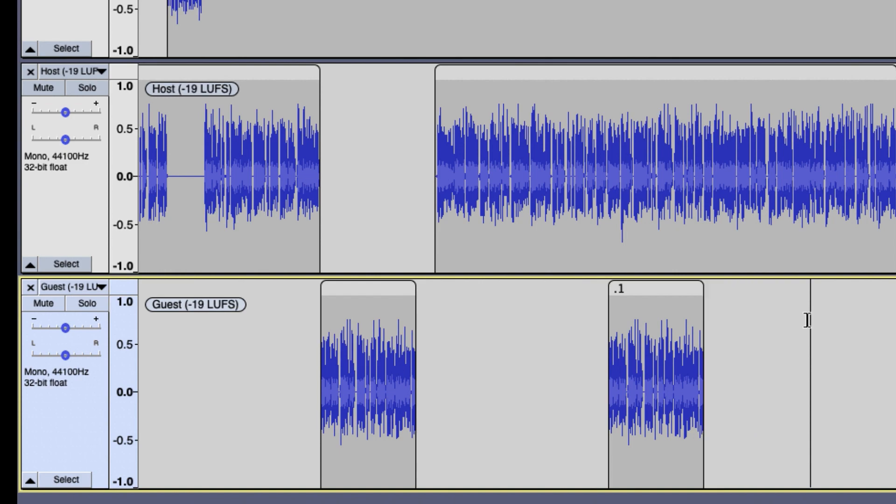
key("super+z")
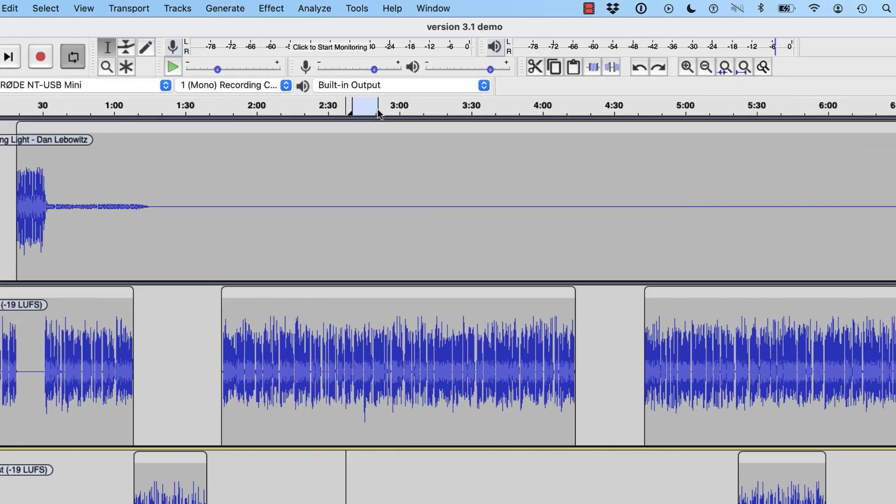
Move the looping region's end to about 2:54 on the timeline and play the loop briefly.
left_click_drag(368, 78, 390, 76)
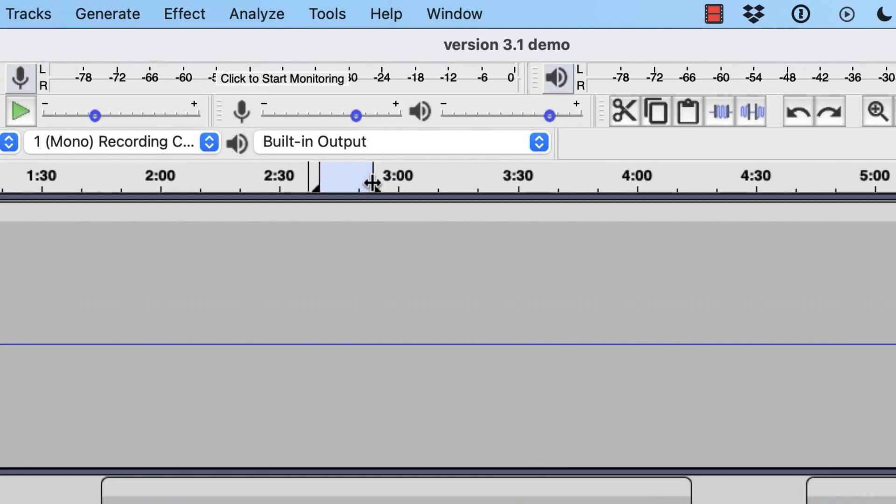
left_click(326, 180)
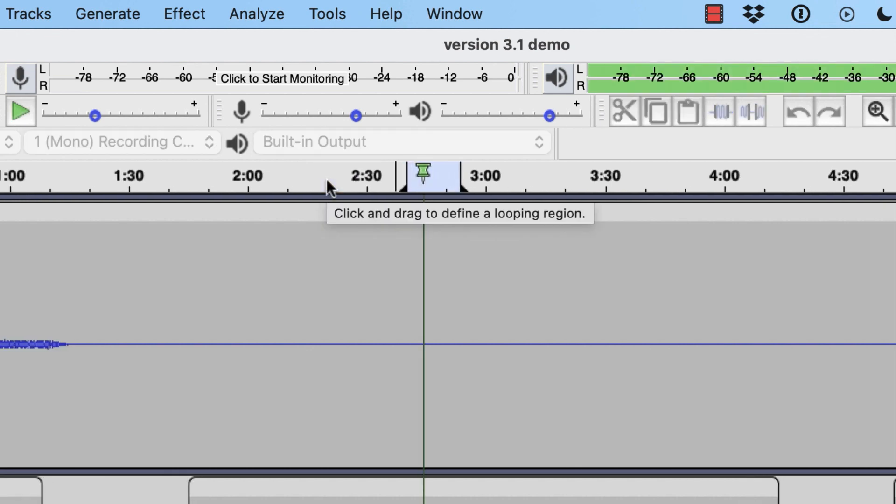
left_click(326, 179)
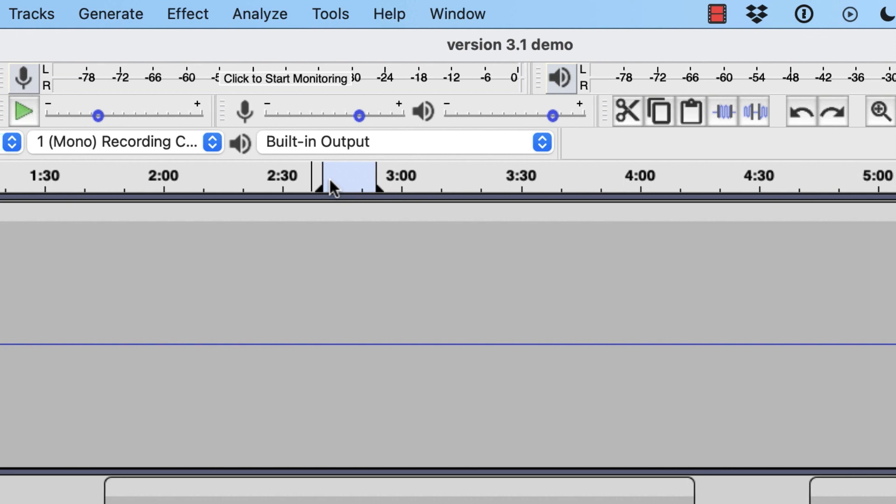
Turn looping off and clear the looping region from the timeline.
left_click(215, 96)
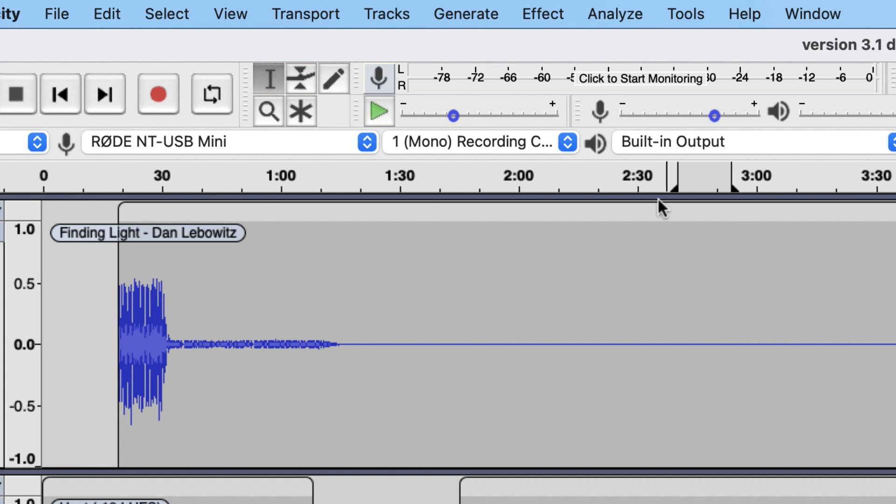
right_click(702, 174)
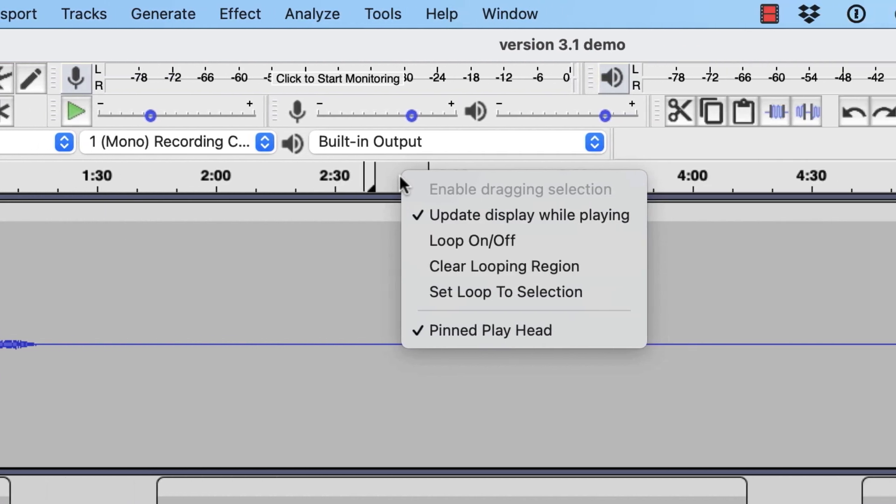
left_click(456, 273)
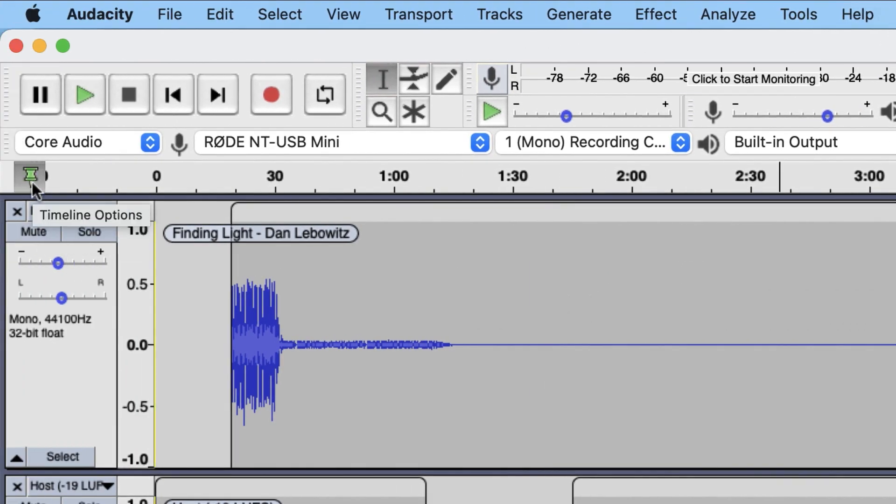
Set the looping region to a selection from about 2:46 to 3:18 in the middle Host clip, and clear that region.
left_click(31, 177)
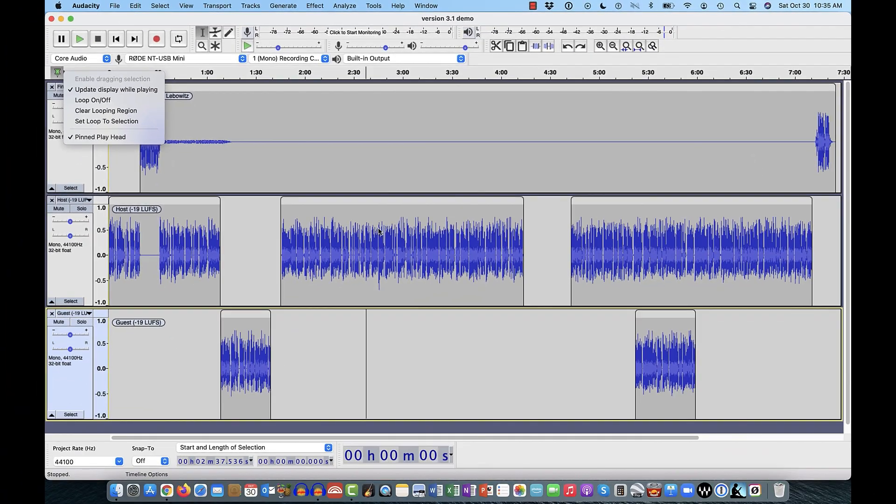
left_click(365, 153)
left_click_drag(380, 228, 432, 231)
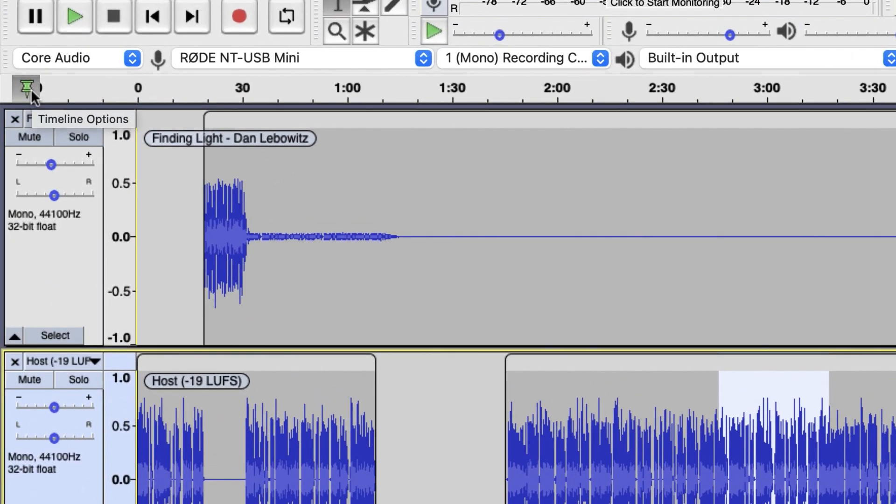
left_click(26, 88)
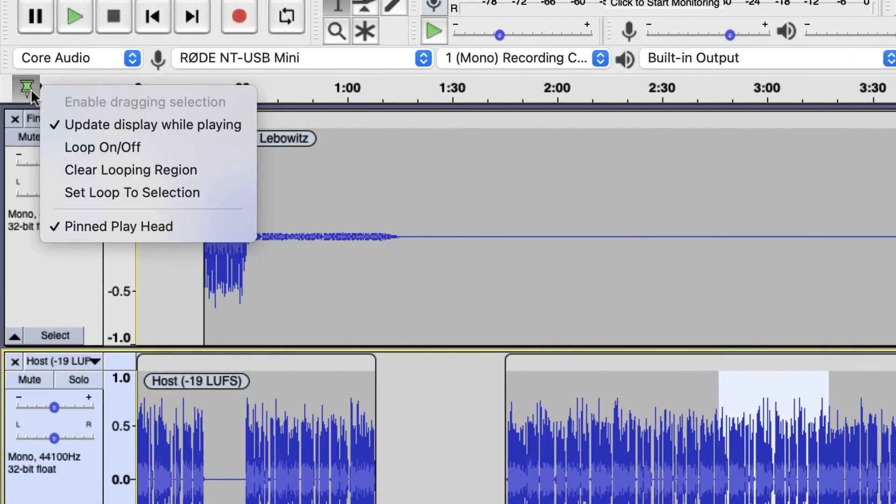
left_click(99, 191)
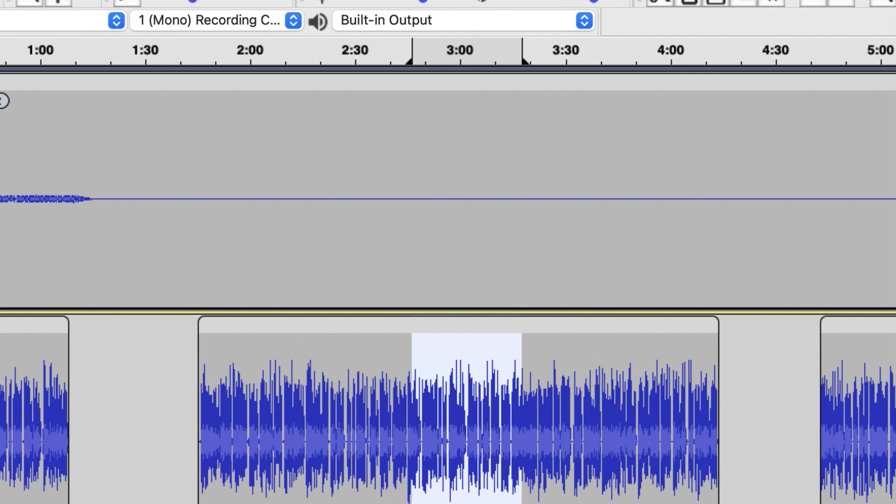
right_click(481, 62)
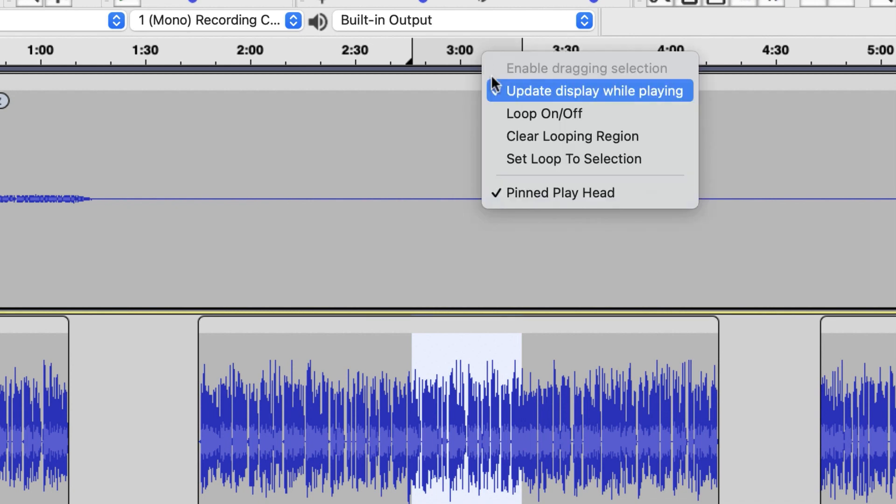
left_click(506, 136)
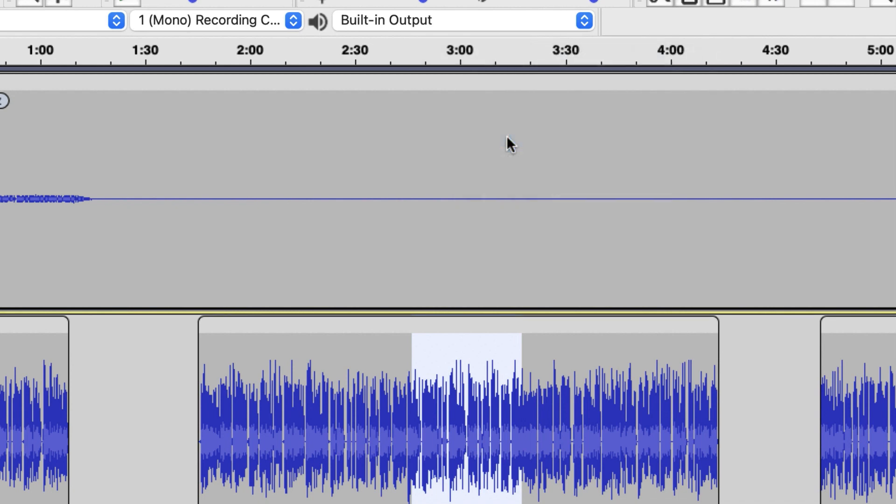